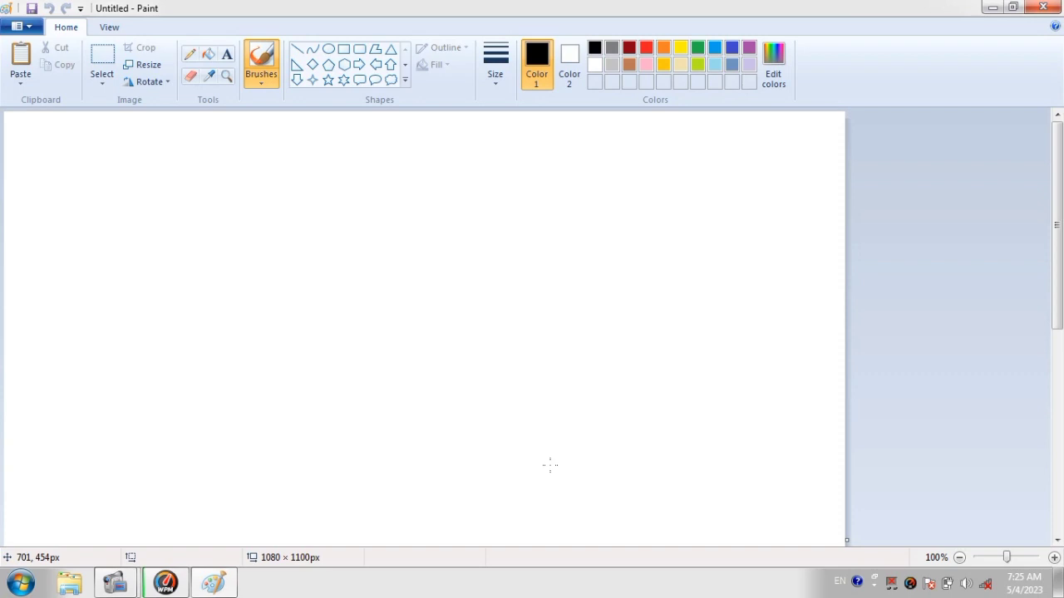
{"action": "key", "text": "alt"}
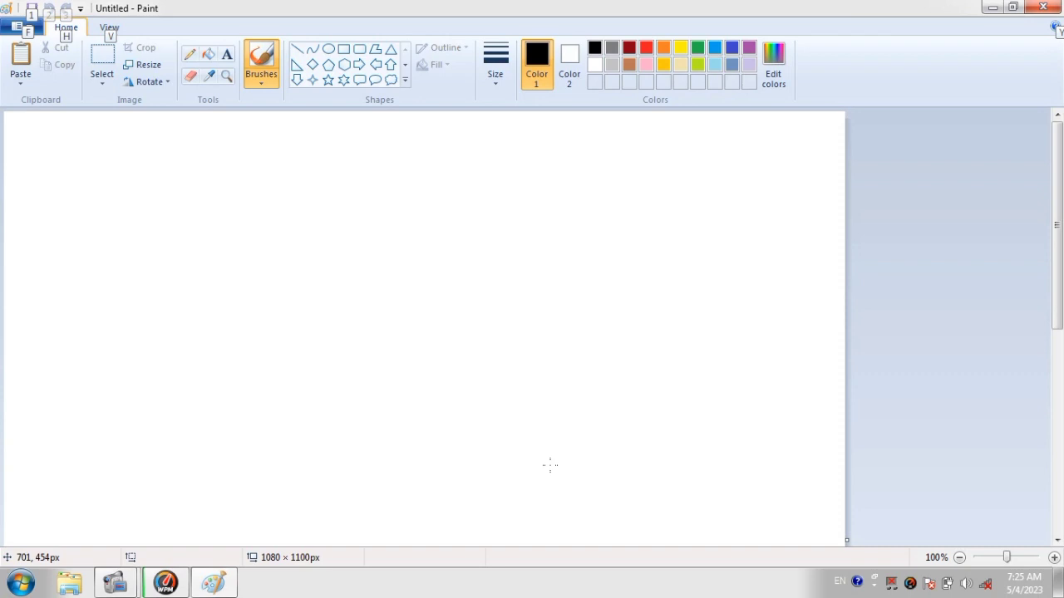
{"action": "key", "text": "f"}
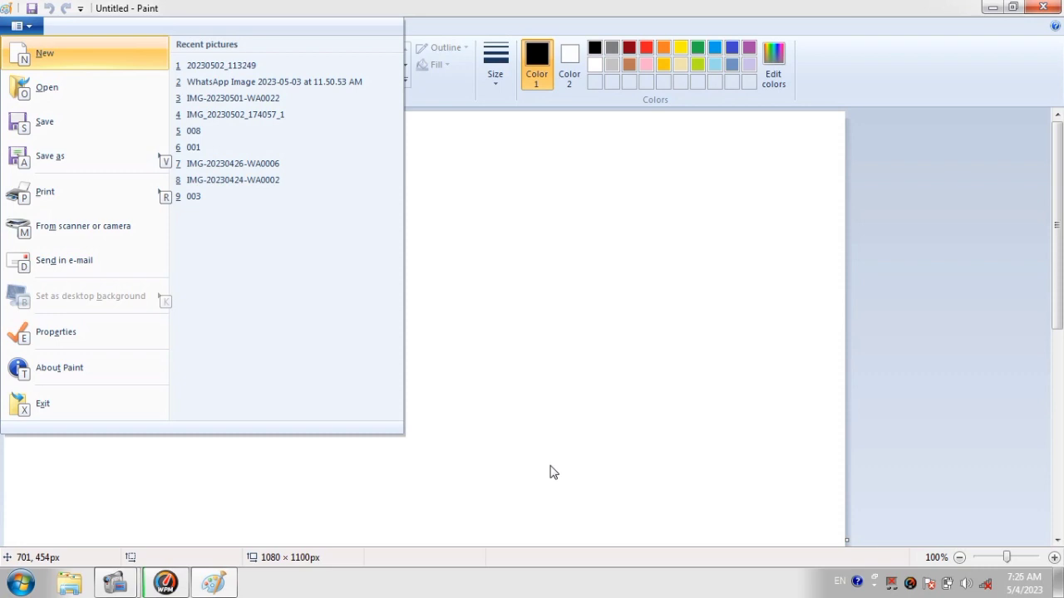
{"action": "key", "text": "o"}
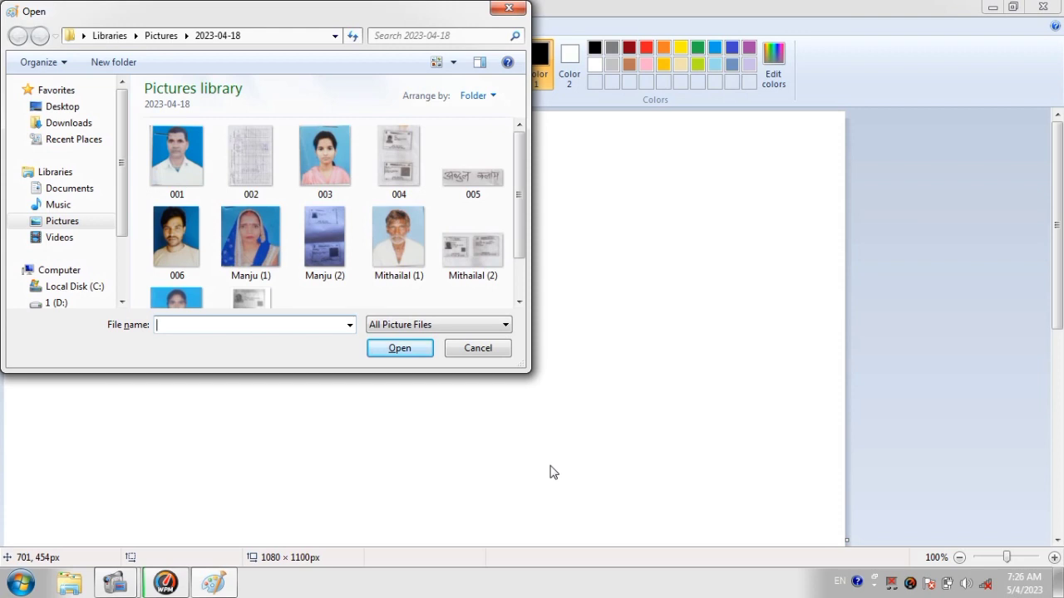
{"action": "key", "text": "Escape"}
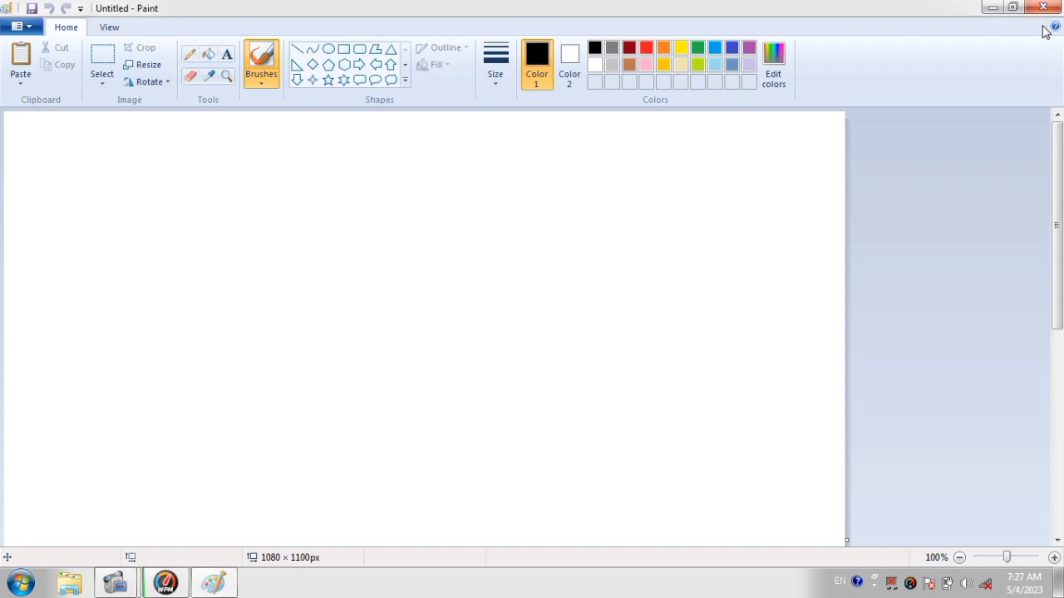
{"action": "left_click", "coordinate": [21, 30]}
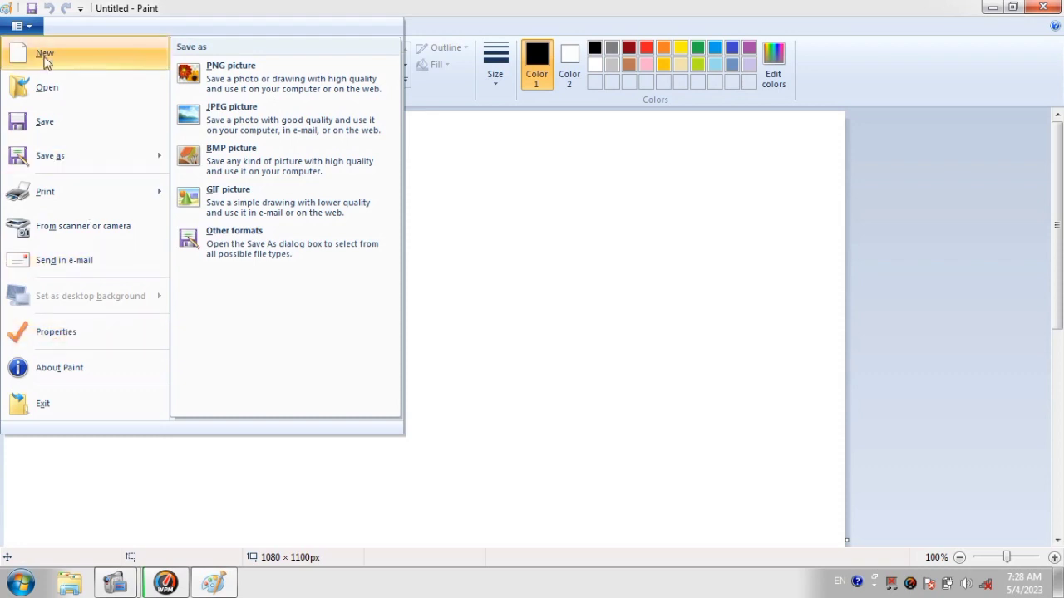
{"action": "left_click", "coordinate": [66, 444]}
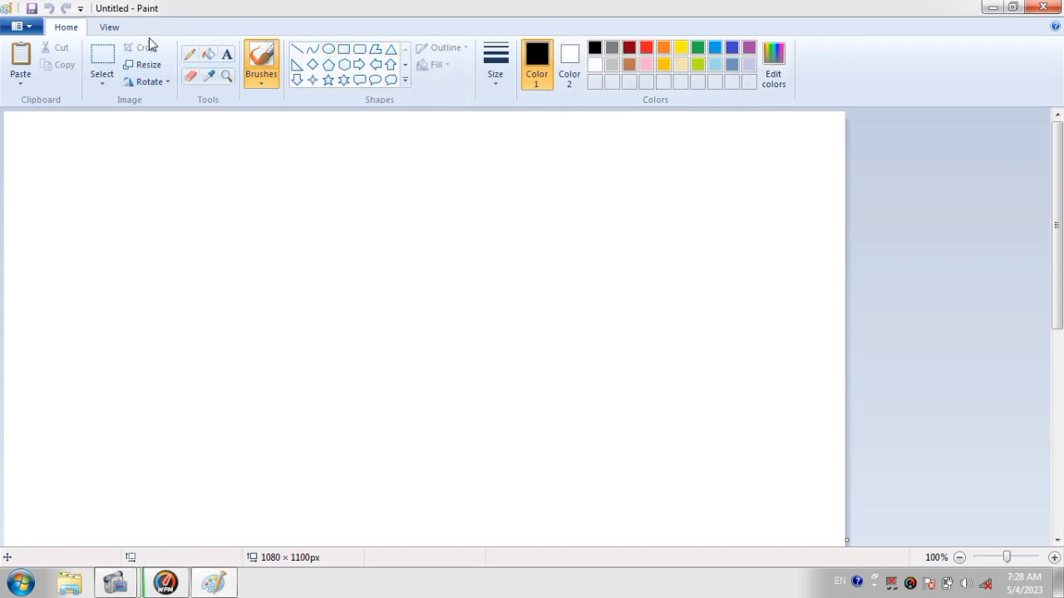
- Show the rulers along the edges of the canvas
{"action": "left_click", "coordinate": [108, 27]}
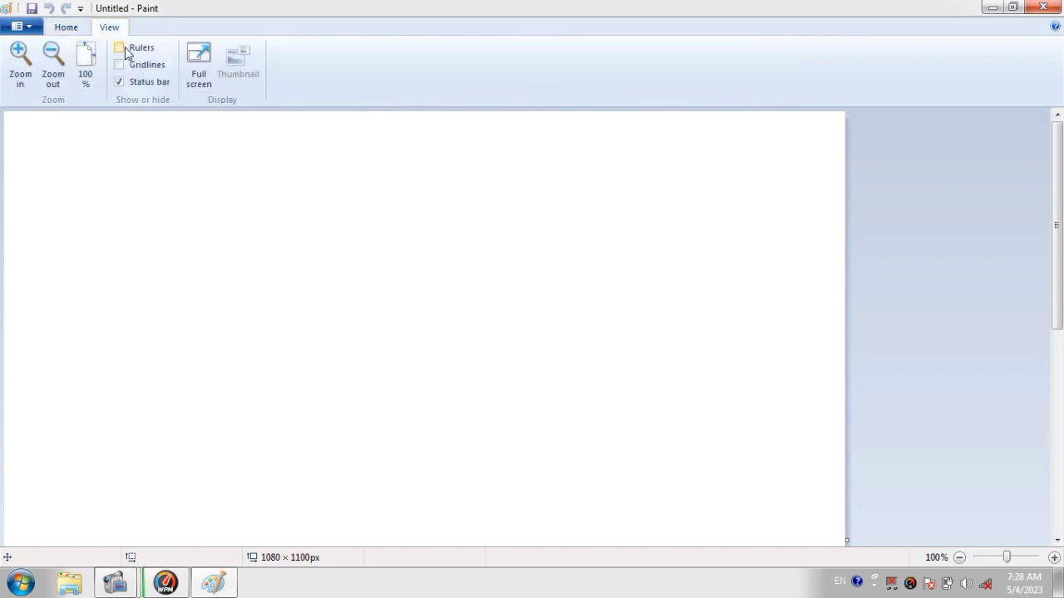
{"action": "left_click", "coordinate": [124, 48]}
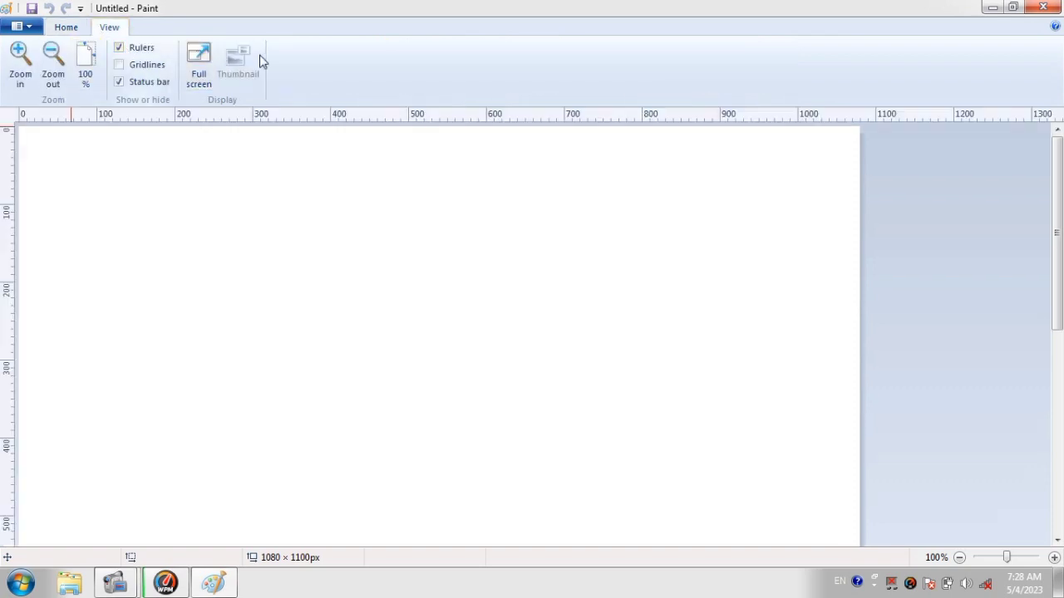
- Draw a black-outlined rectangle about 199 × 104 px with its upper-left corner at about 100, 94 px on the canvas
{"action": "left_click", "coordinate": [80, 30]}
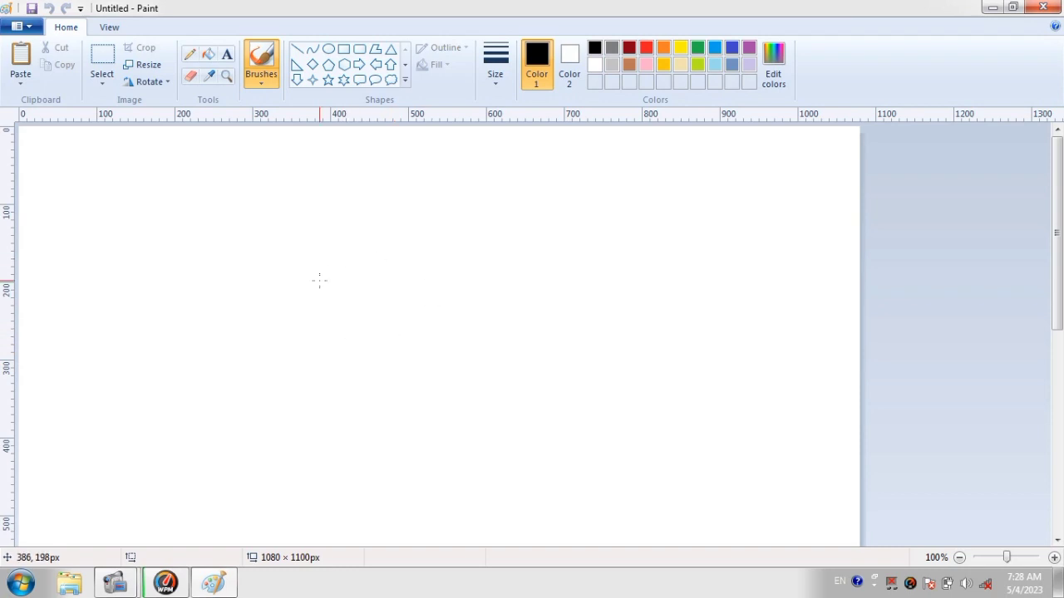
{"action": "left_click", "coordinate": [343, 48]}
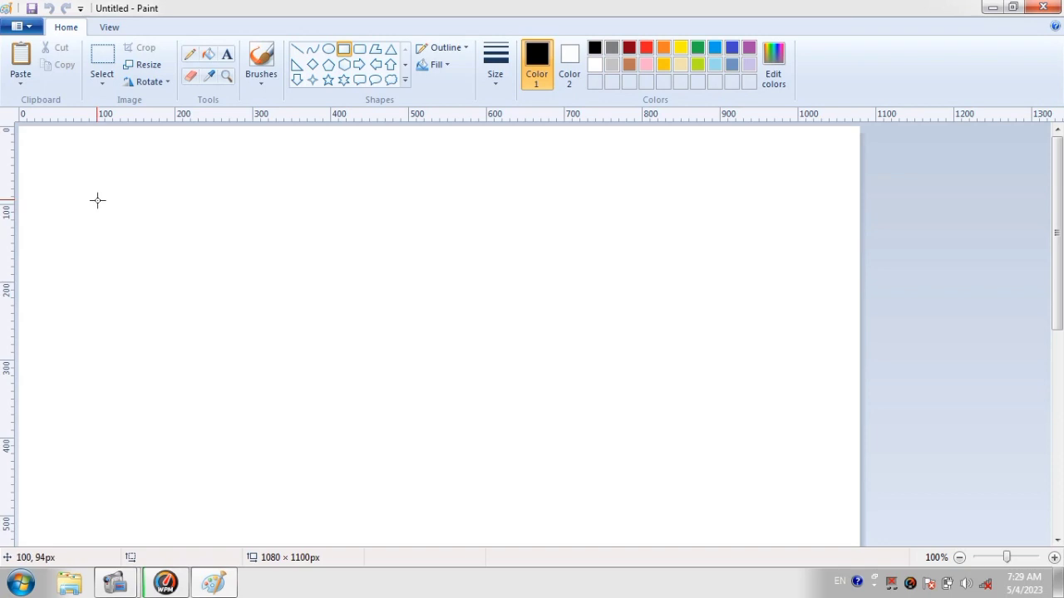
{"action": "left_click_drag", "start_coordinate": [97, 202], "coordinate": [252, 283]}
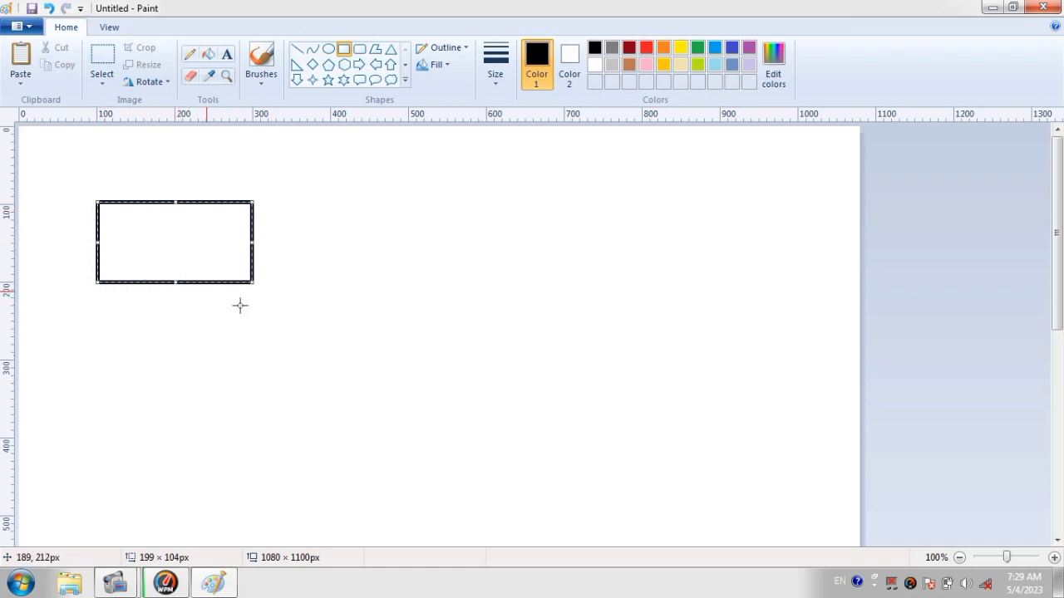
{"action": "left_click", "coordinate": [219, 340]}
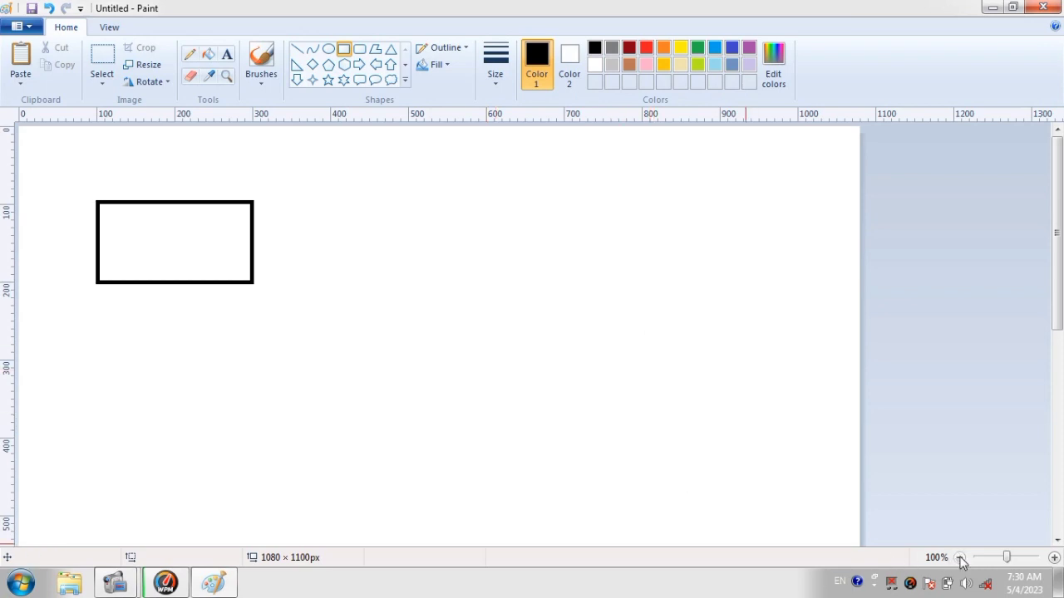
- View the rectangle enlarged at 300%, and zoom out to see the whole canvas at 12.5%
{"action": "left_click", "coordinate": [1054, 558]}
{"action": "left_click", "coordinate": [1054, 558]}
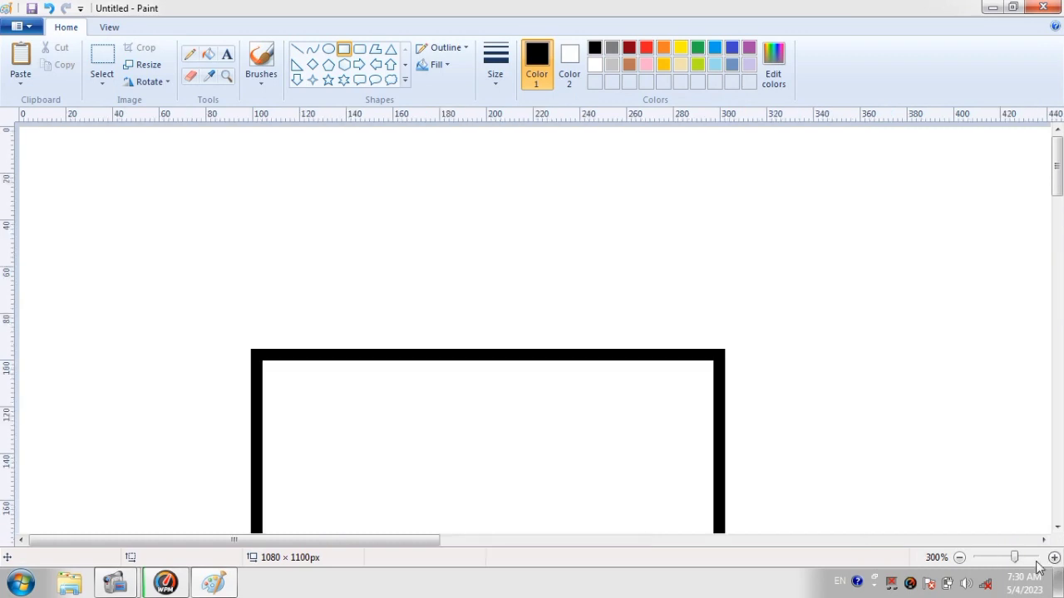
{"action": "left_click", "coordinate": [960, 558]}
{"action": "left_click", "coordinate": [960, 559]}
{"action": "left_click", "coordinate": [960, 559]}
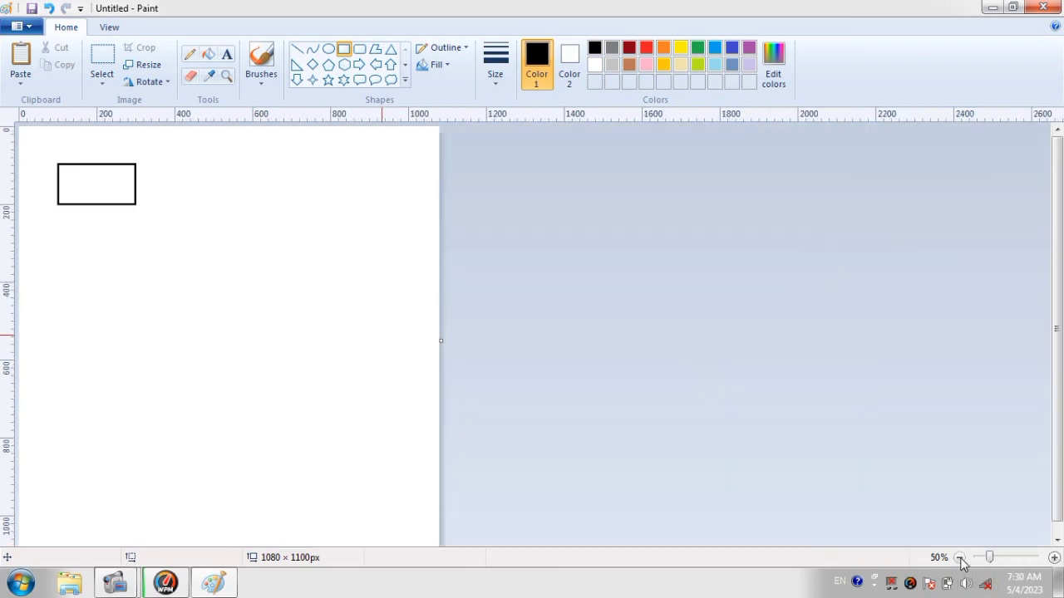
{"action": "left_click", "coordinate": [960, 559]}
{"action": "left_click", "coordinate": [960, 558]}
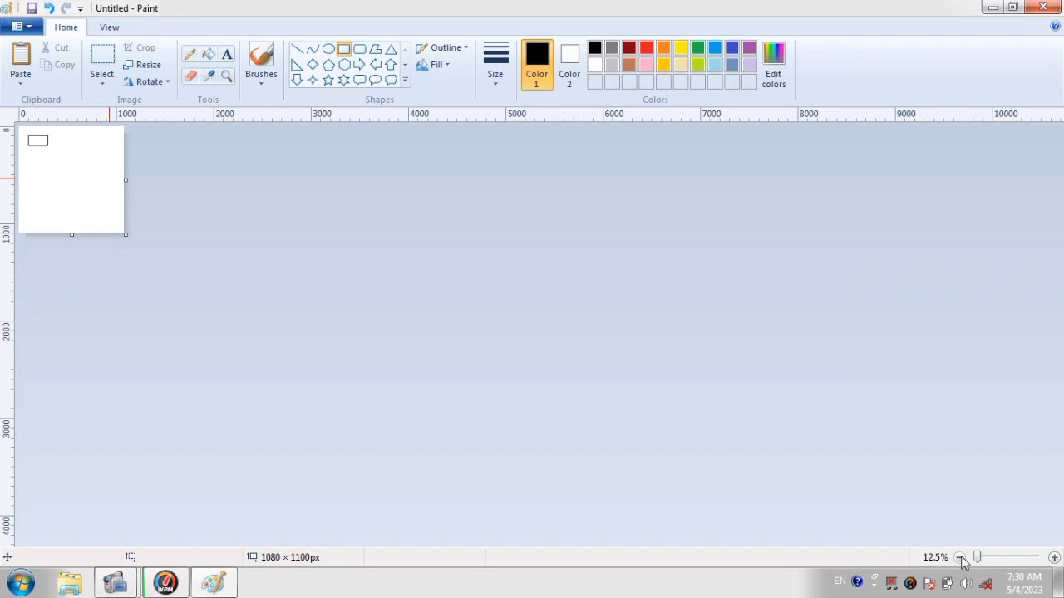
- Zoom the canvas in to 800% and bring it back to 100% at its upper edge
{"action": "left_click", "coordinate": [1054, 559]}
{"action": "left_click", "coordinate": [1054, 558]}
{"action": "left_click", "coordinate": [1054, 558]}
{"action": "left_click", "coordinate": [1054, 559]}
{"action": "left_click", "coordinate": [1054, 559]}
{"action": "left_click", "coordinate": [1054, 558]}
{"action": "left_click", "coordinate": [1054, 558]}
{"action": "left_click", "coordinate": [1054, 558]}
{"action": "left_click", "coordinate": [1054, 559]}
{"action": "left_click", "coordinate": [1054, 559]}
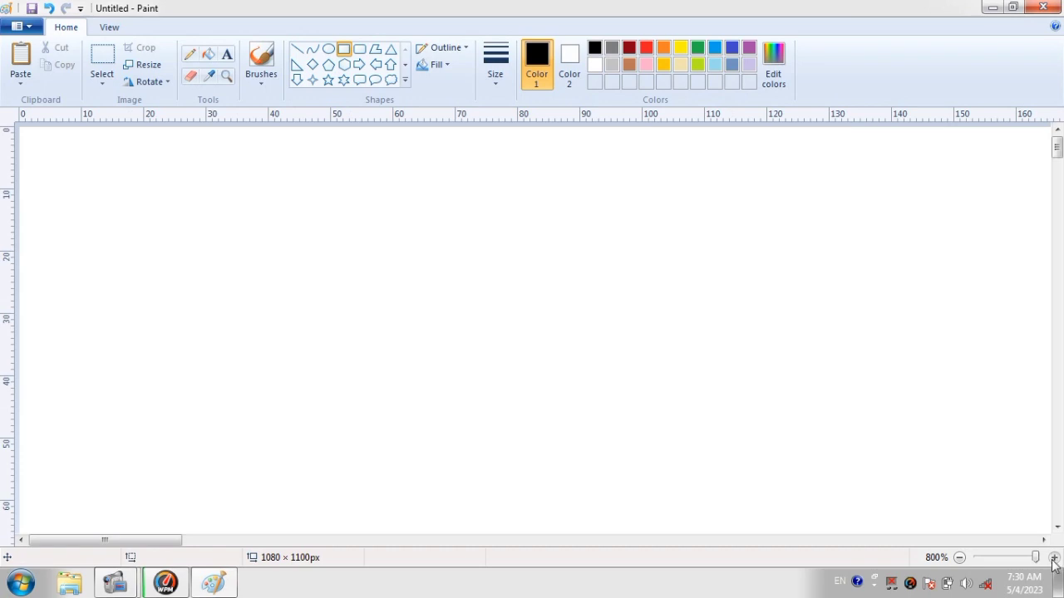
{"action": "mouse_move", "coordinate": [1036, 557]}
{"action": "left_mouse_down"}
{"action": "mouse_move", "coordinate": [1005, 558]}
{"action": "mouse_move", "coordinate": [1009, 567]}
{"action": "left_mouse_up"}
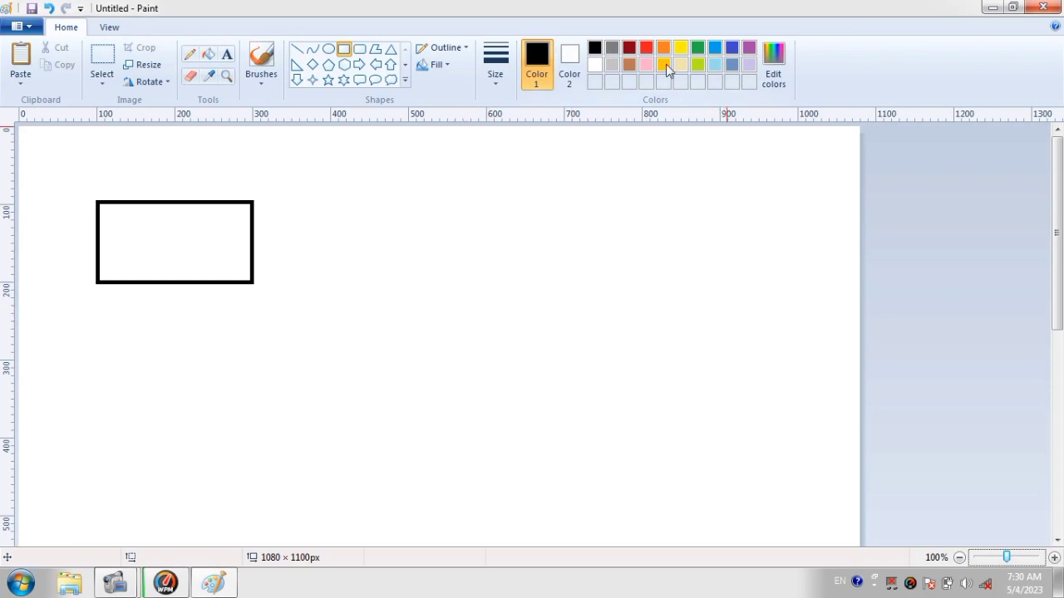
{"action": "left_click_drag", "start_coordinate": [1057, 249], "coordinate": [1057, 150]}
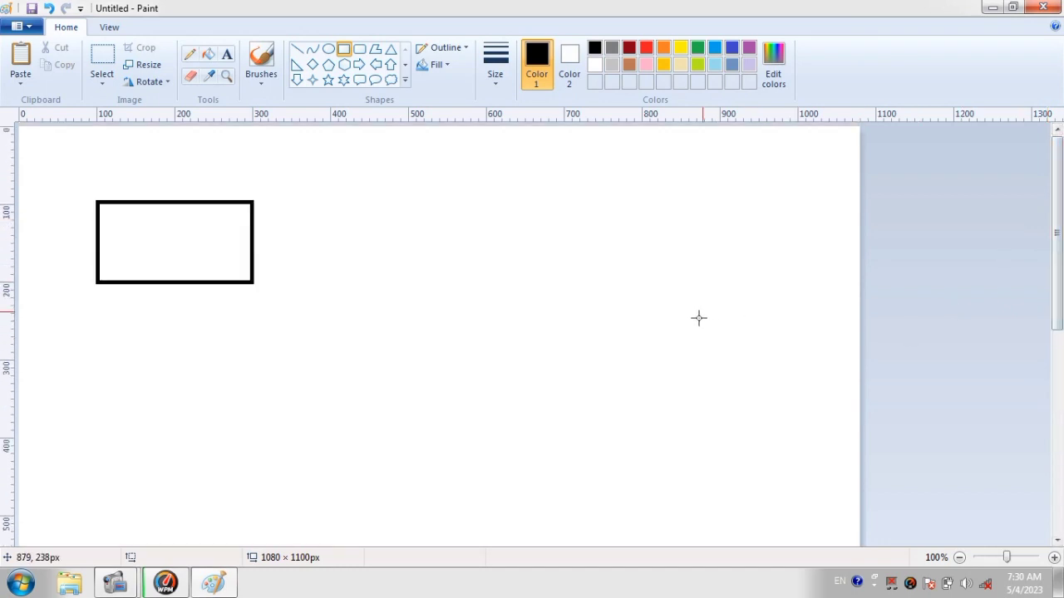
- Enlarge the canvas to 300% and reduce it to 200% so the whole rectangle fits in view
{"action": "left_click", "coordinate": [1054, 558]}
{"action": "left_click", "coordinate": [1054, 557]}
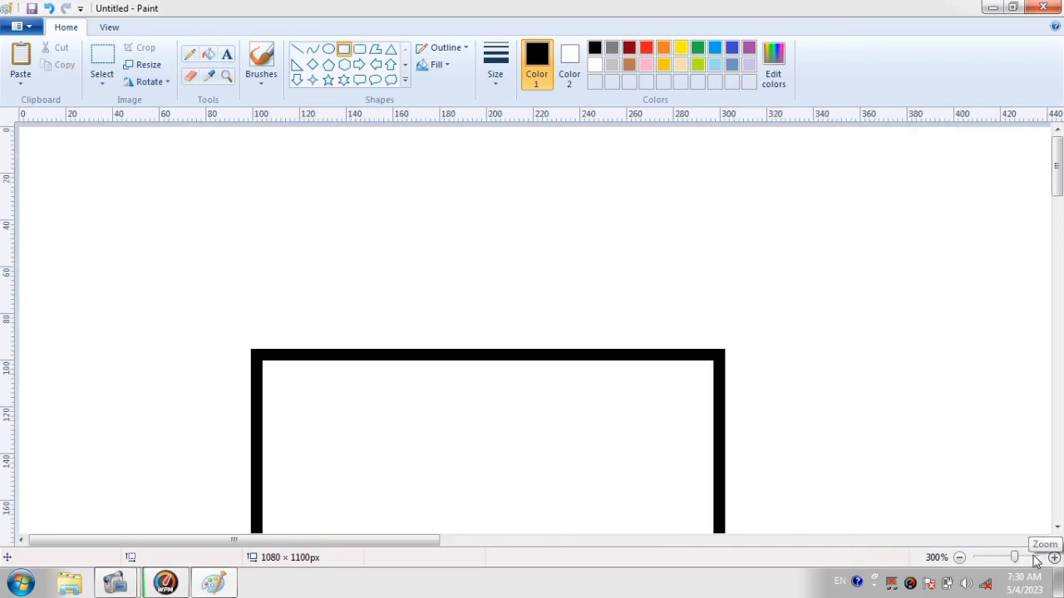
{"action": "left_click", "coordinate": [960, 558]}
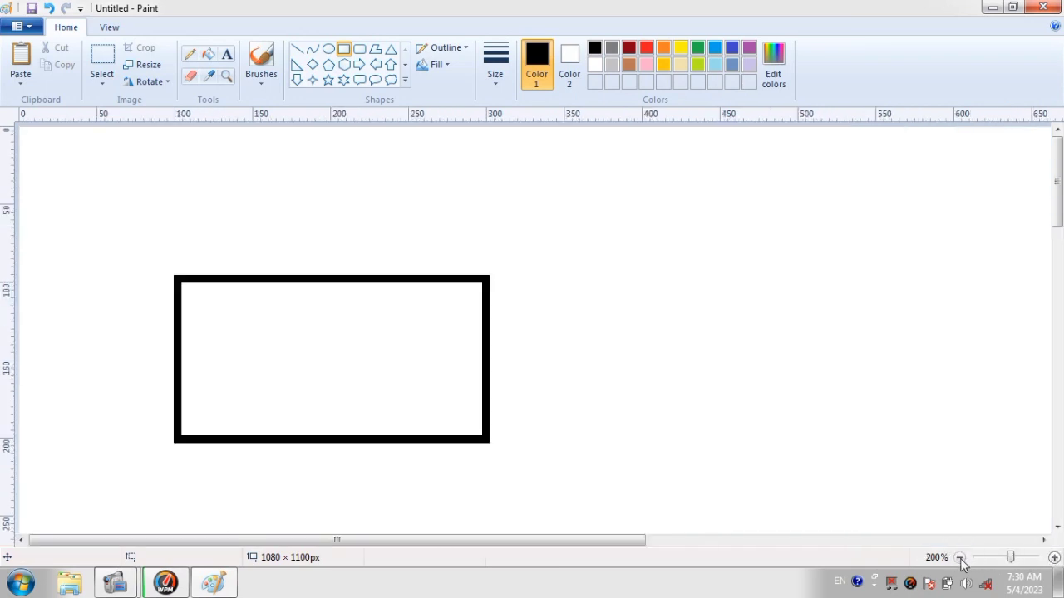
{"action": "left_click", "coordinate": [25, 26]}
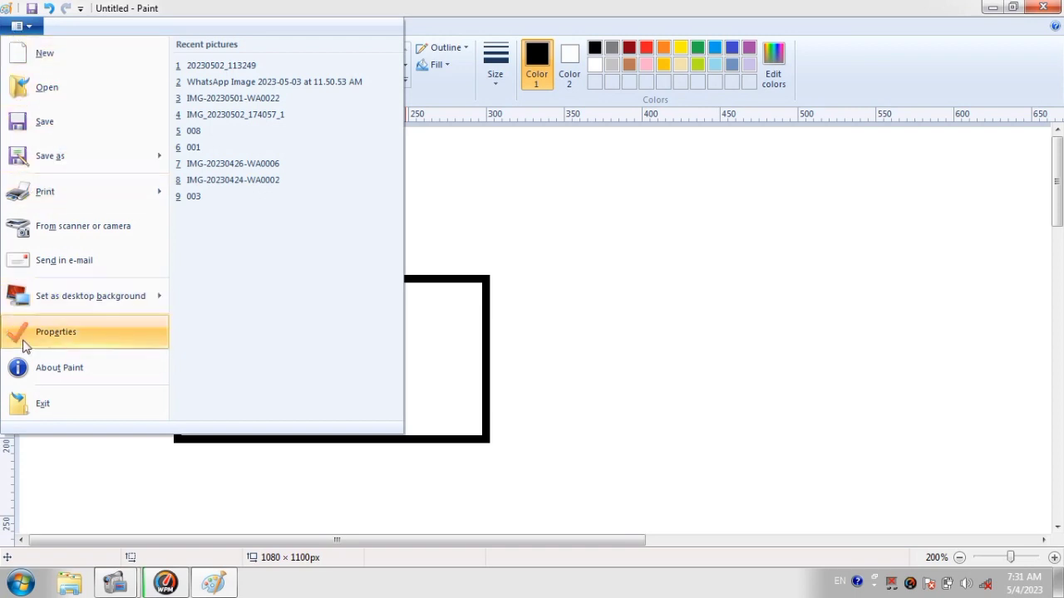
{"action": "left_click", "coordinate": [24, 27]}
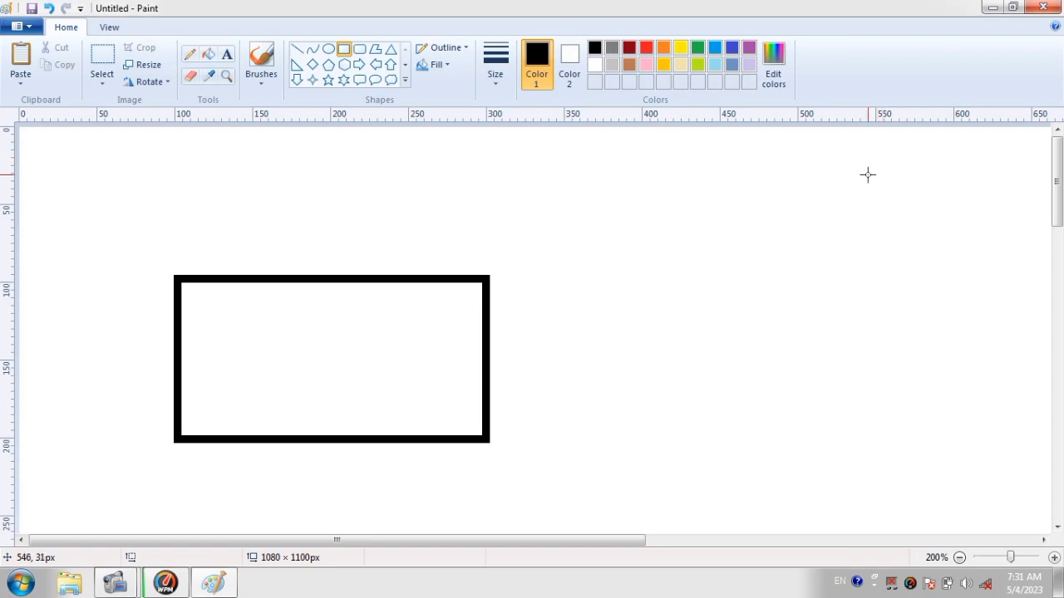
- Close the Untitled drawing and its program without saving the changes, and refresh the desktop
{"action": "left_click", "coordinate": [1045, 12]}
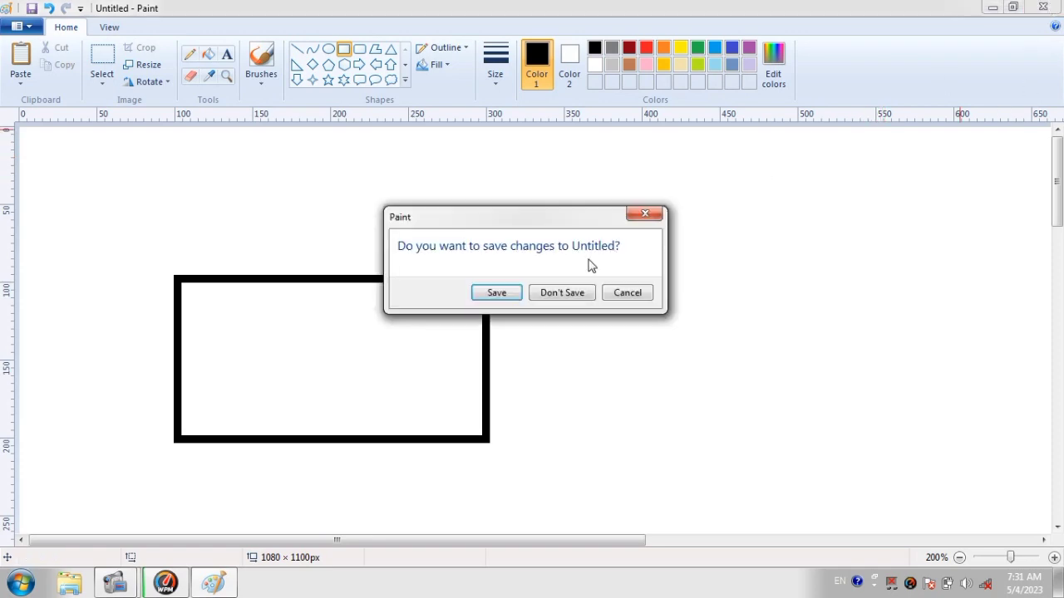
{"action": "left_click", "coordinate": [580, 295]}
{"action": "right_click", "coordinate": [391, 149]}
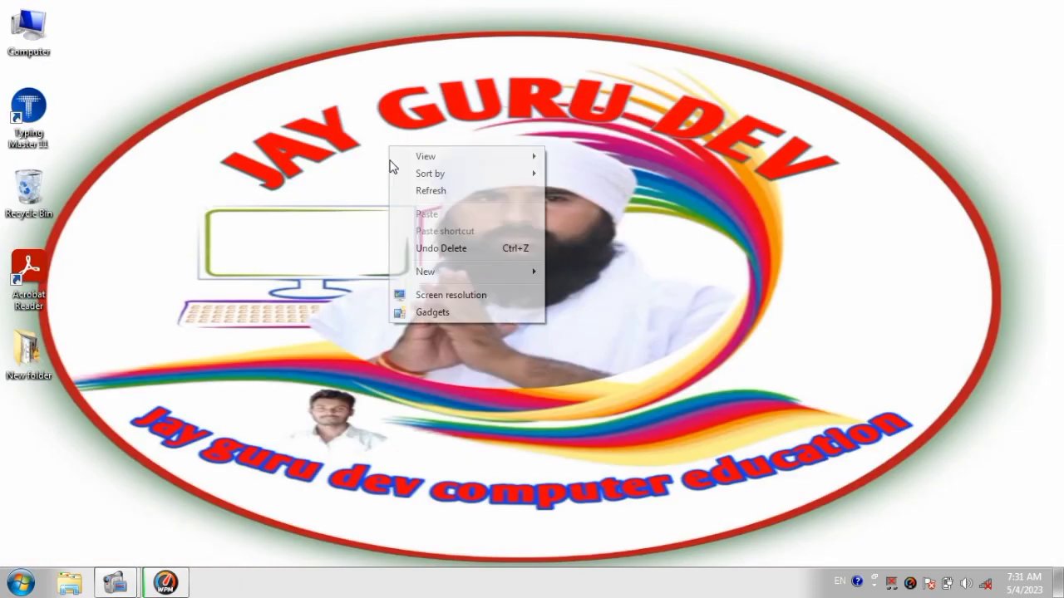
{"action": "left_click", "coordinate": [407, 196]}
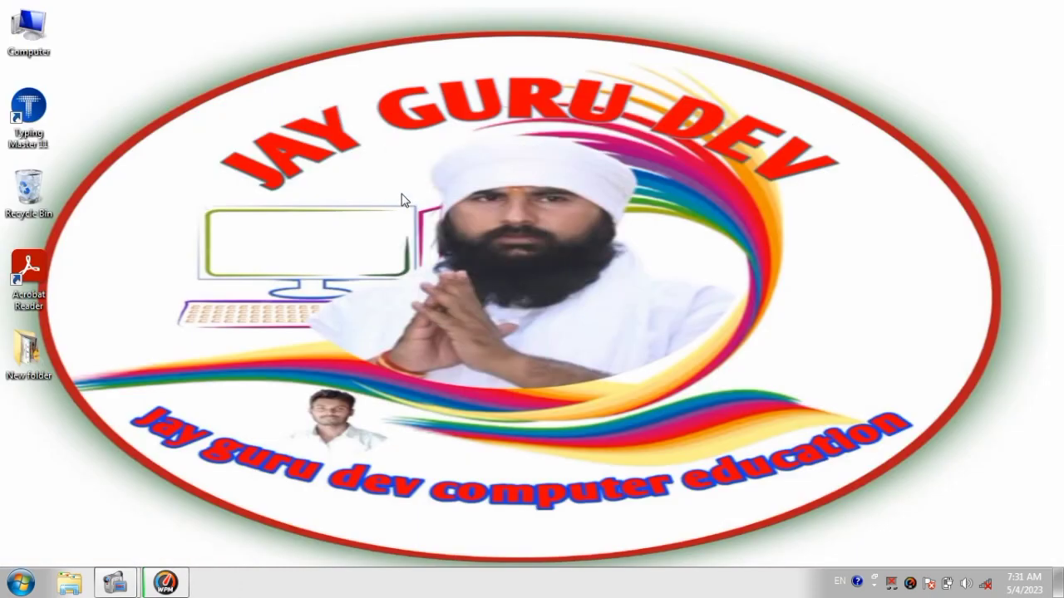